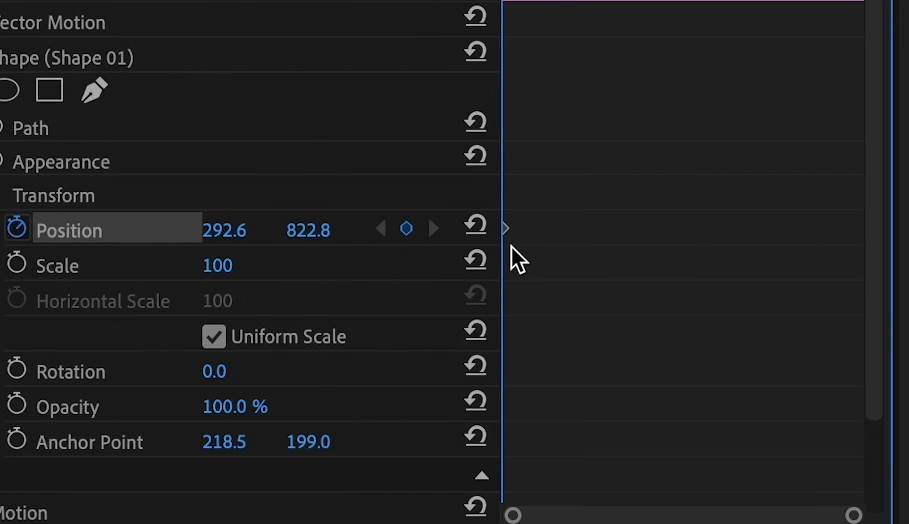
Add a Position keyframe on the graphic clip's last frame, 00:00:04:24, and set its horizontal value to 1695.6.
{"action": "key", "text": "Down"}
{"action": "key", "text": "Left"}
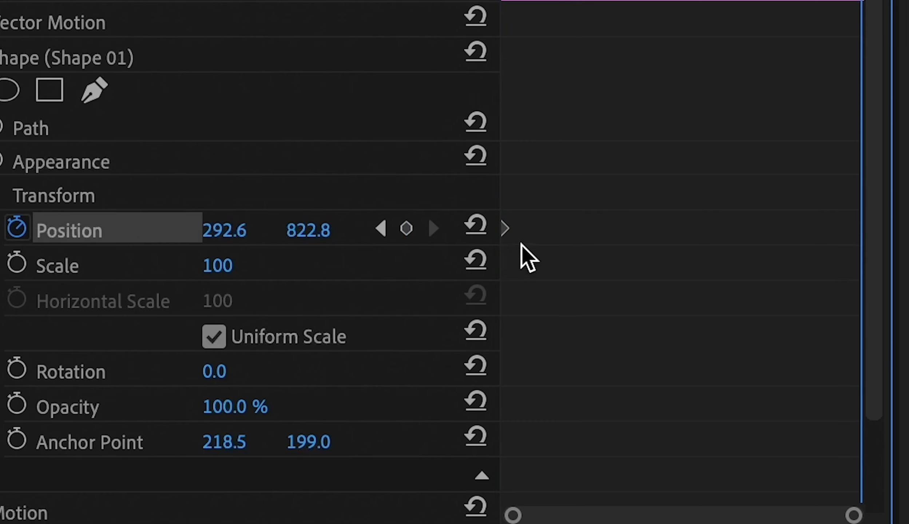
{"action": "left_click", "coordinate": [415, 237]}
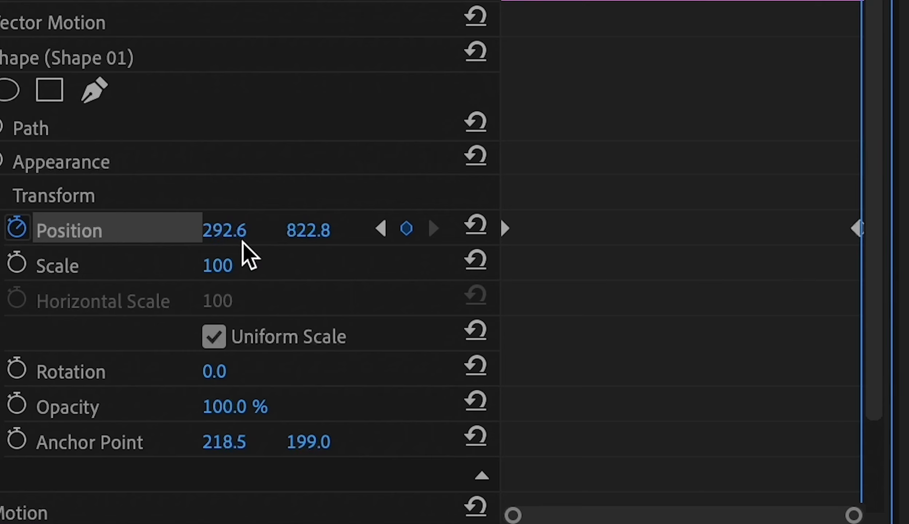
{"action": "left_click", "coordinate": [227, 233]}
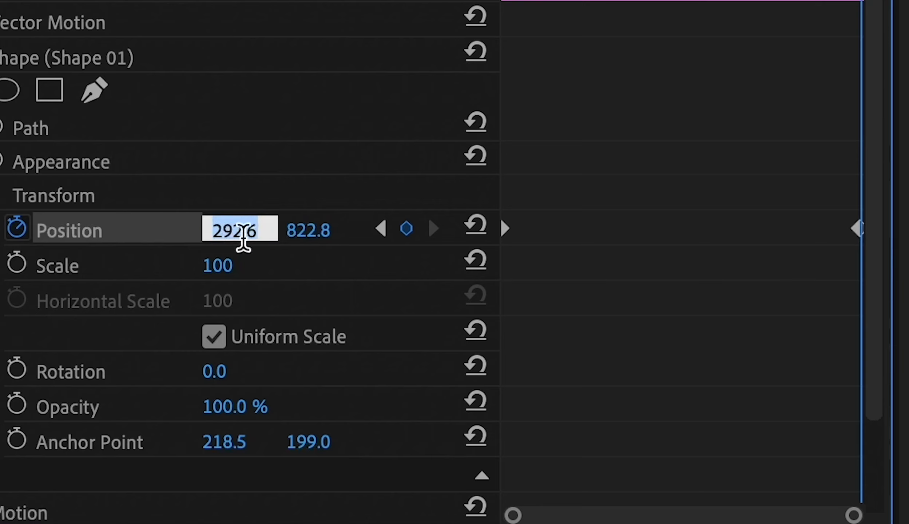
{"action": "type", "text": "1695.6"}
{"action": "key", "text": "Return"}
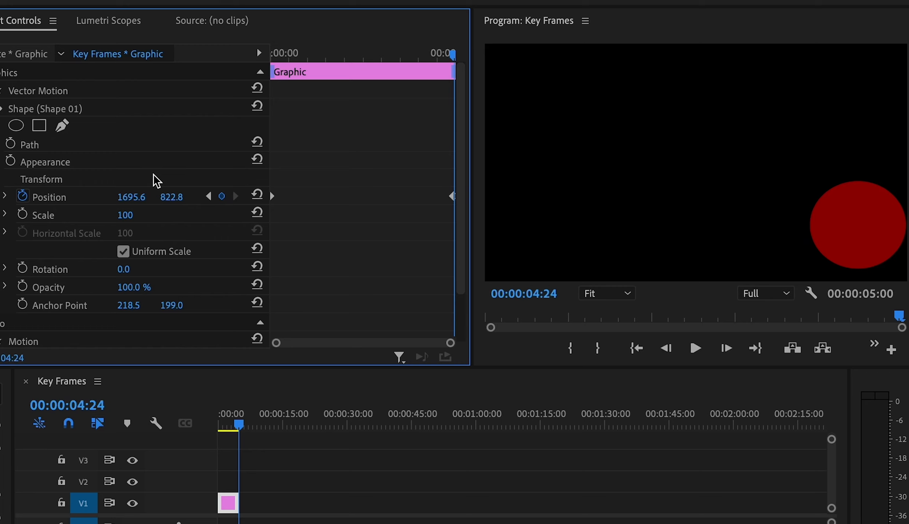
Play back the circle's horizontal movement and return the playhead to the start of the sequence.
{"action": "key", "text": "space"}
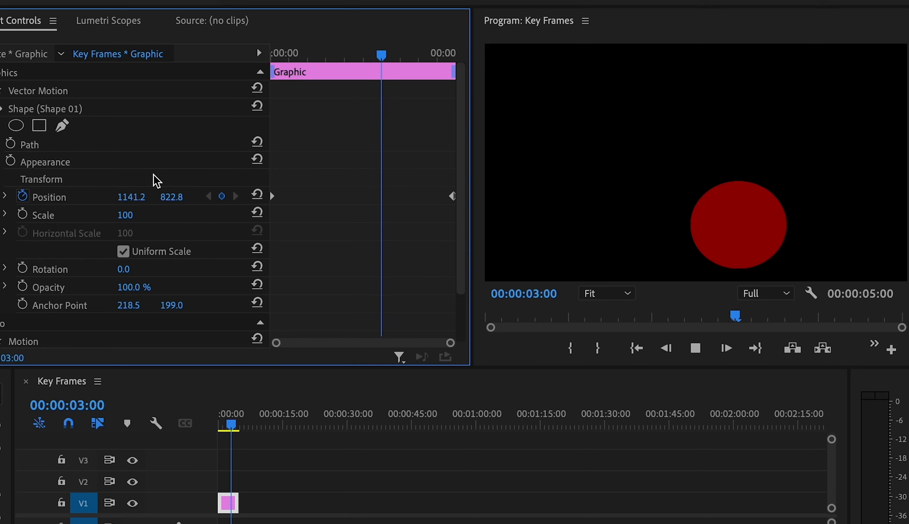
{"action": "key", "text": "space"}
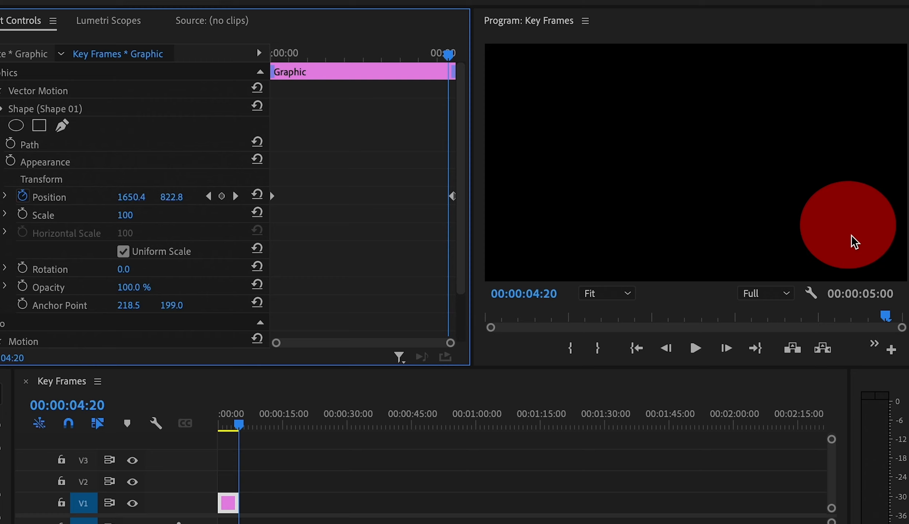
{"action": "key", "text": "Home"}
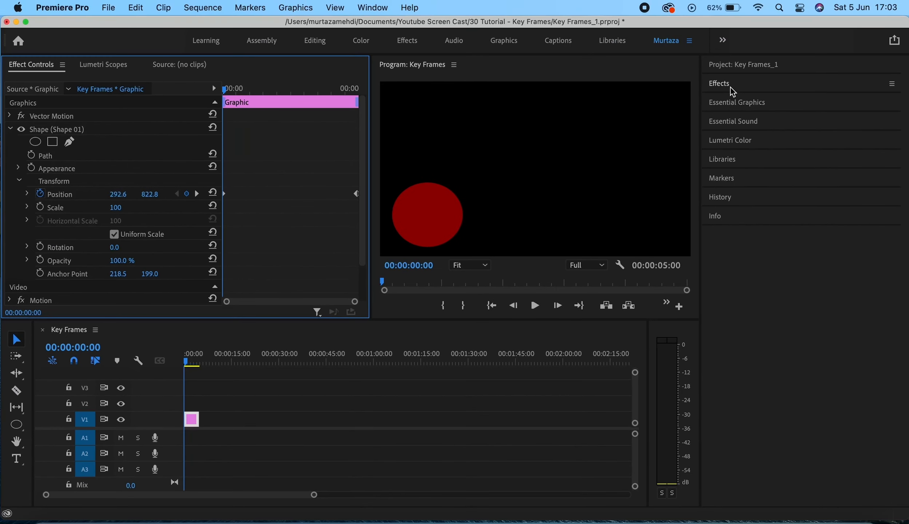
Find the Lumetri Color effect and apply it to the graphic clip on track V1.
{"action": "left_click", "coordinate": [731, 85]}
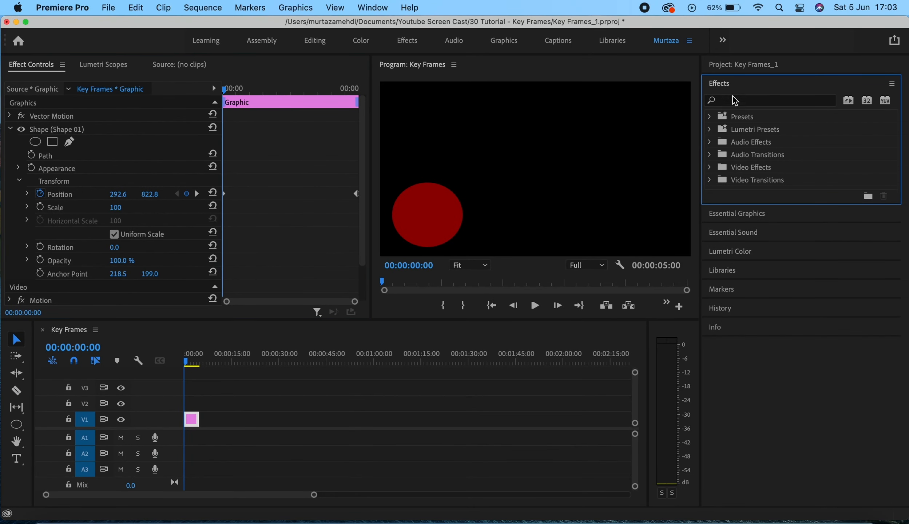
{"action": "left_click", "coordinate": [733, 101]}
{"action": "type", "text": "Lumetri Color"}
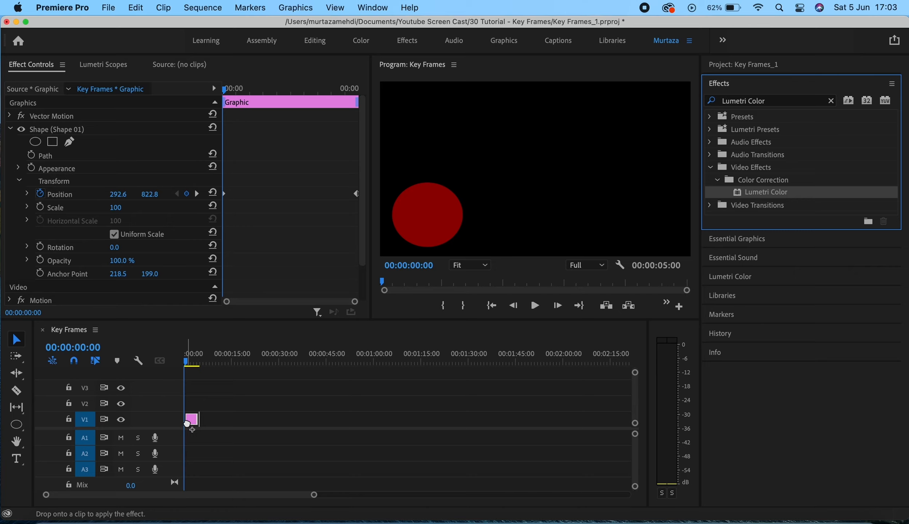
{"action": "left_click_drag", "start_coordinate": [761, 192], "coordinate": [192, 424]}
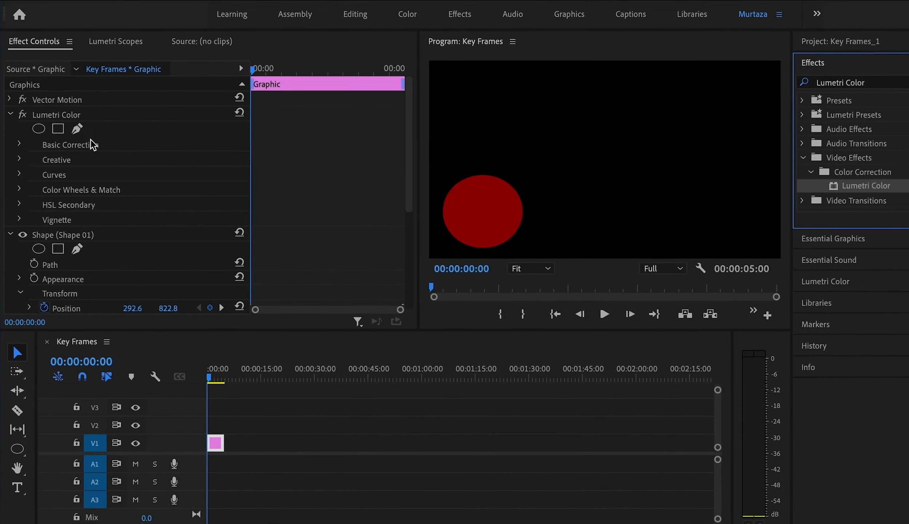
Enable keyframing for Saturation in Lumetri Color's Basic Correction at 00:00:00:00.
{"action": "left_click", "coordinate": [78, 132]}
{"action": "scroll", "coordinate": [465, 139], "scroll_direction": "down", "scroll_amount": 2}
{"action": "scroll", "coordinate": [400, 177], "scroll_direction": "down", "scroll_amount": 2}
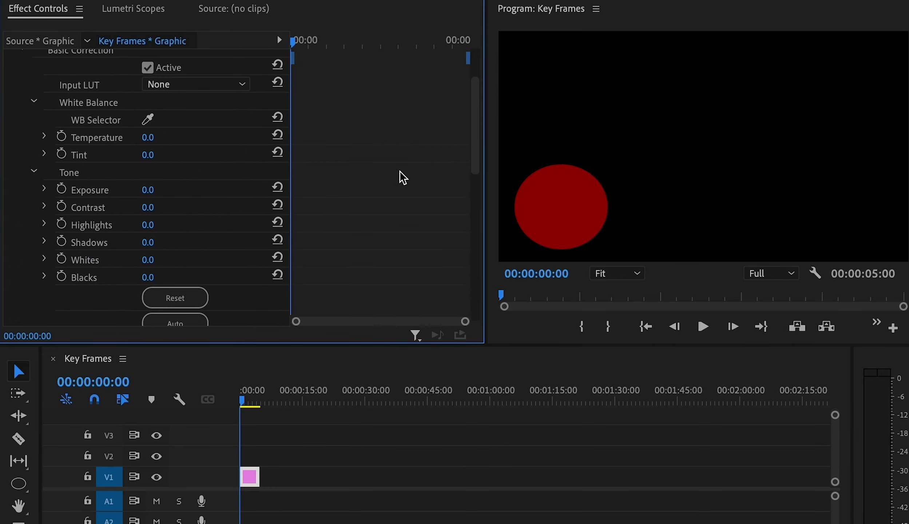
{"action": "scroll", "coordinate": [475, 158], "scroll_direction": "down", "scroll_amount": 5}
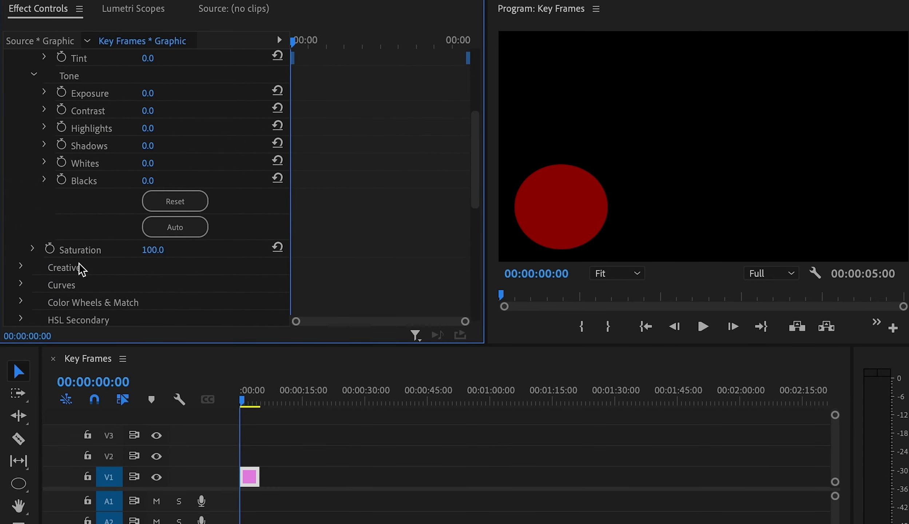
{"action": "left_click", "coordinate": [49, 248]}
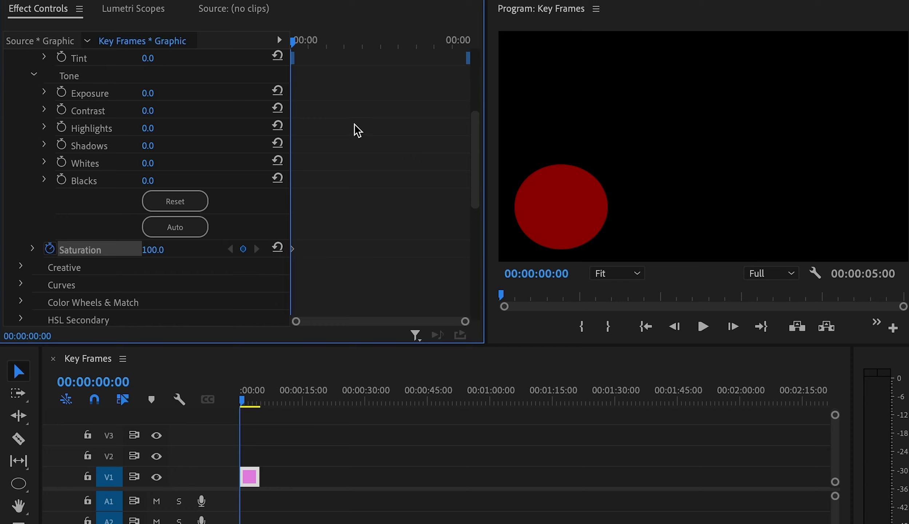
Add a Saturation keyframe on the clip's last frame, 00:00:04:24, and set its value to 0.
{"action": "left_click_drag", "start_coordinate": [294, 43], "coordinate": [315, 47]}
{"action": "left_click", "coordinate": [245, 402]}
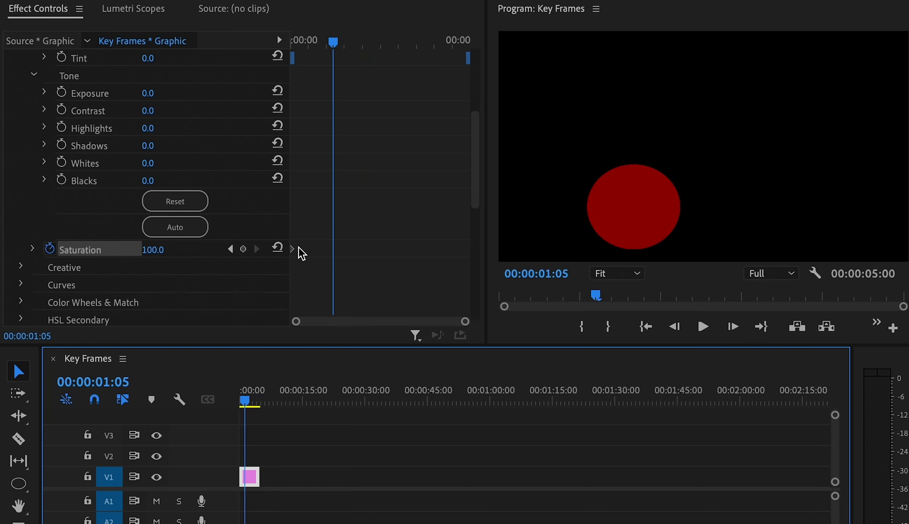
{"action": "key", "text": "End"}
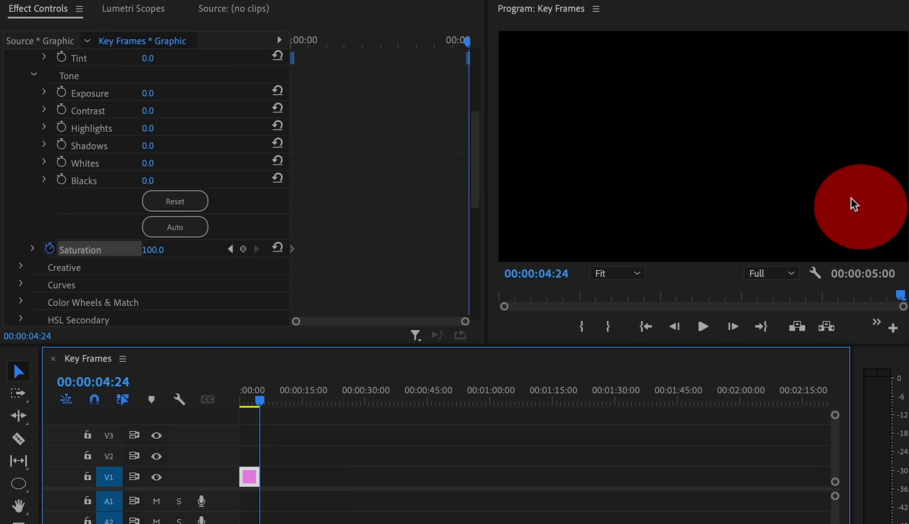
{"action": "left_click", "coordinate": [243, 249]}
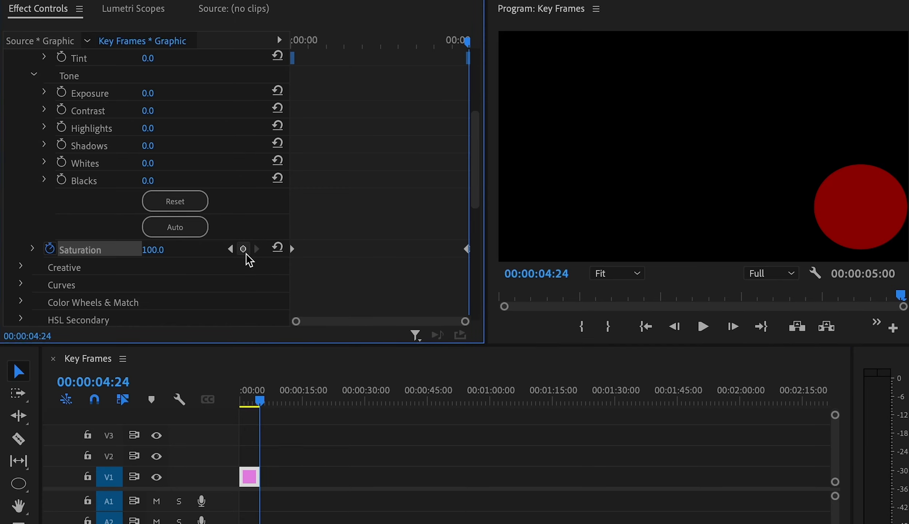
{"action": "left_click", "coordinate": [174, 248]}
{"action": "type", "text": "0"}
{"action": "key", "text": "Return"}
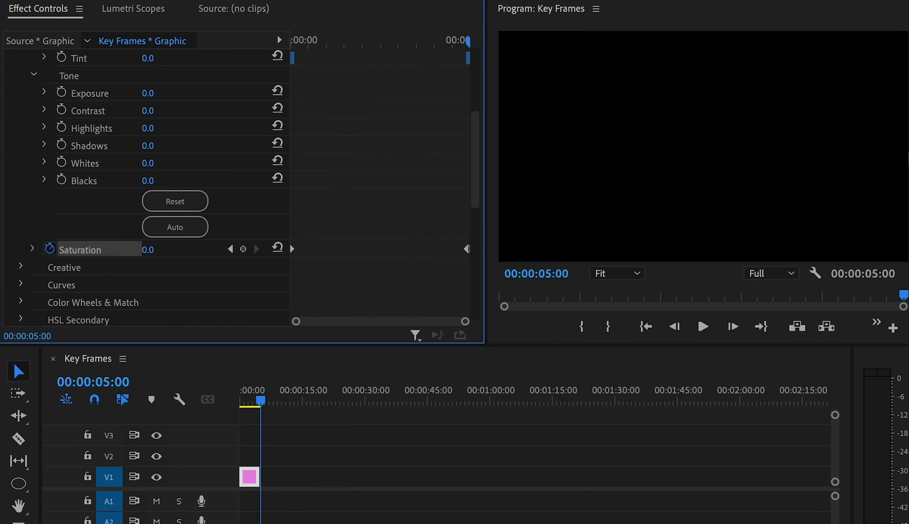
Play back the circle's saturation fade, then jump to the last Saturation keyframe and back to the first.
{"action": "key", "text": "space"}
{"action": "key", "text": "space"}
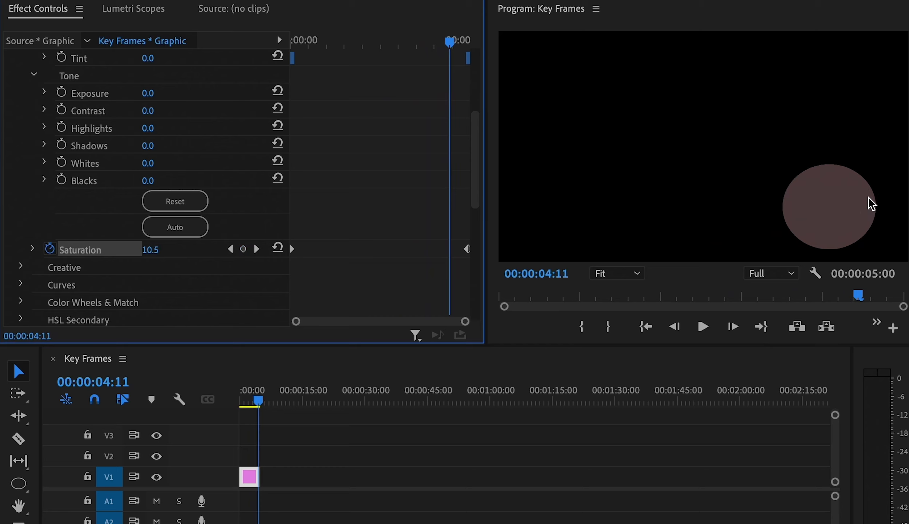
{"action": "key", "text": "space"}
{"action": "key", "text": "space"}
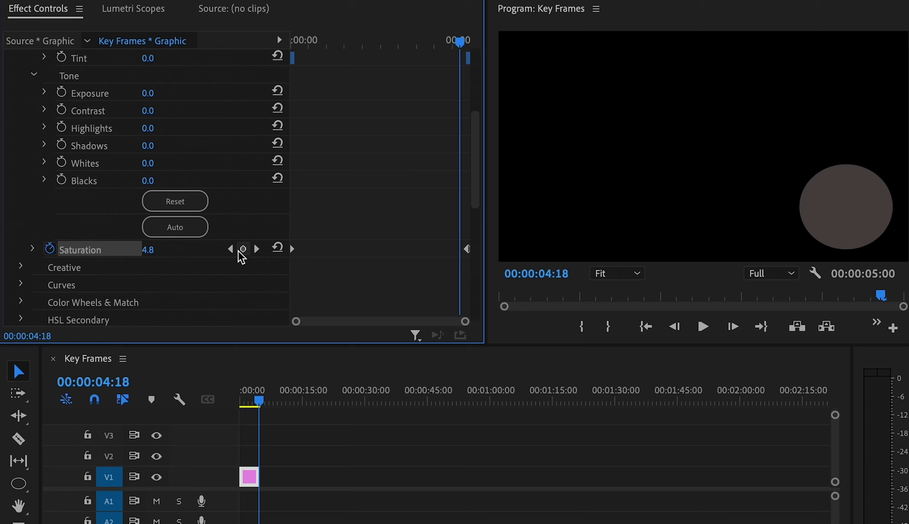
{"action": "left_click", "coordinate": [257, 250]}
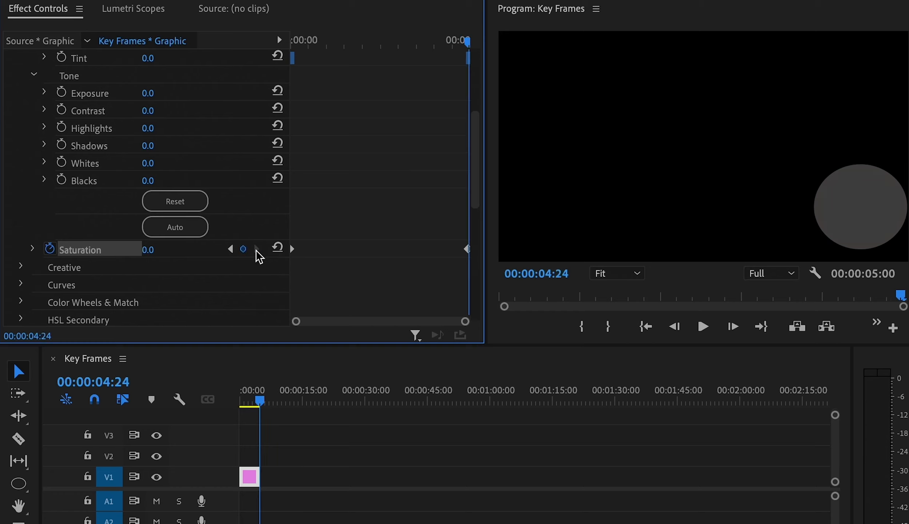
{"action": "left_click", "coordinate": [230, 249]}
Examine the end of the keyframe timeline up close and place the playhead on the last Saturation keyframe at 00:00:04:24.
{"action": "left_click_drag", "start_coordinate": [293, 42], "coordinate": [464, 43]}
{"action": "key", "text": "="}
{"action": "key", "text": "="}
{"action": "key", "text": "="}
{"action": "key", "text": "="}
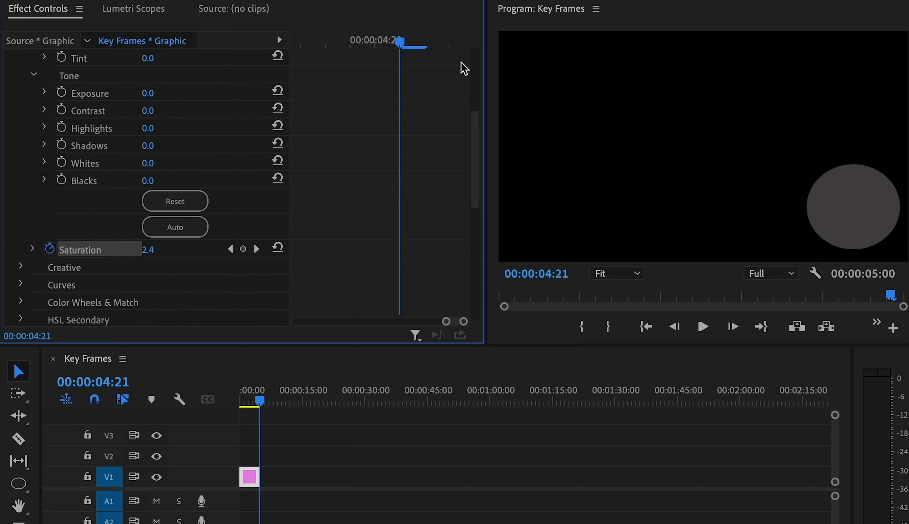
{"action": "key", "text": "Right"}
{"action": "key", "text": "Right"}
{"action": "key", "text": "Right"}
{"action": "key", "text": "Right"}
{"action": "key", "text": "Right"}
{"action": "key", "text": "Right"}
{"action": "key", "text": "Right"}
{"action": "key", "text": "Right"}
{"action": "key", "text": "Right"}
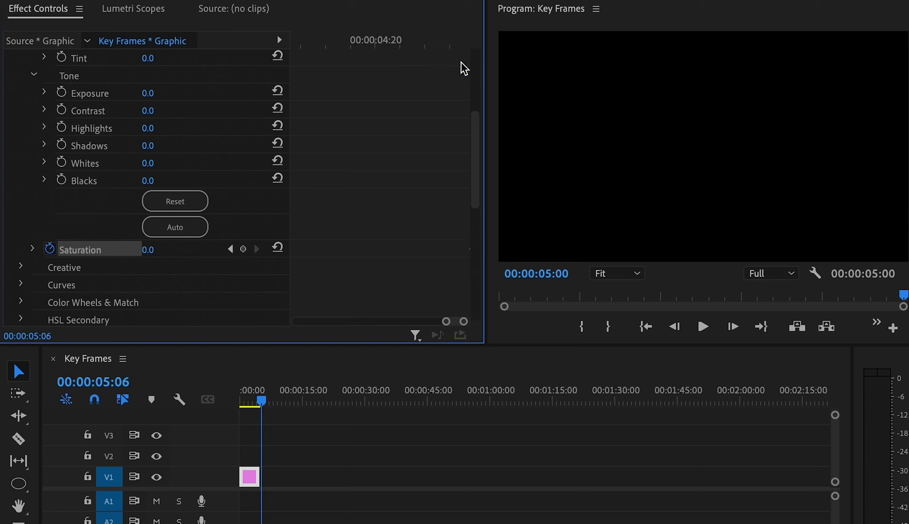
{"action": "key", "text": "Right"}
{"action": "key", "text": "Right"}
{"action": "left_click_drag", "start_coordinate": [457, 321], "coordinate": [459, 321]}
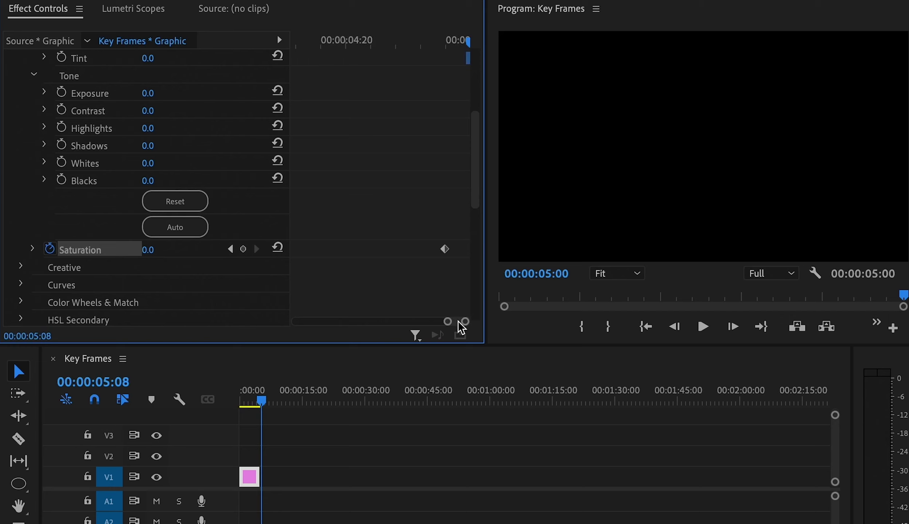
{"action": "left_click", "coordinate": [450, 41]}
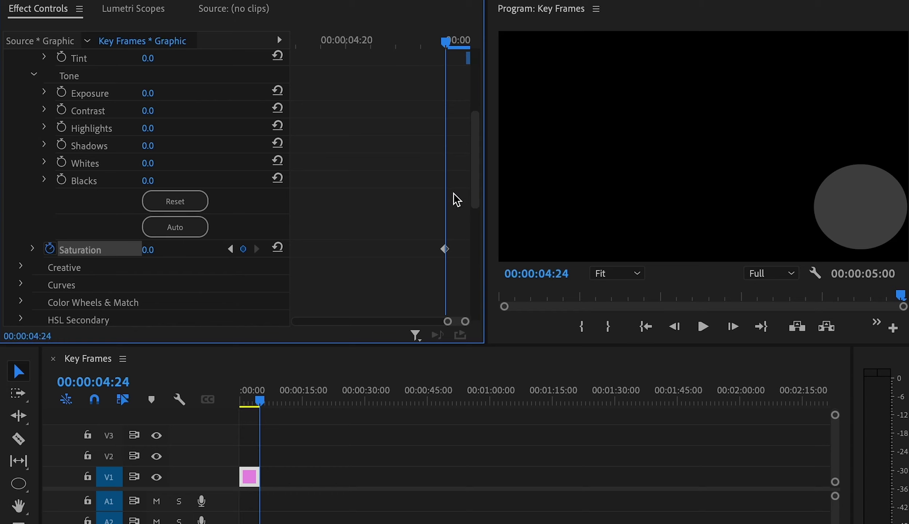
Show the clip's full keyframe range again and jump back to the first Saturation keyframe.
{"action": "key", "text": "minus"}
{"action": "key", "text": "minus"}
{"action": "key", "text": "minus"}
{"action": "key", "text": "minus"}
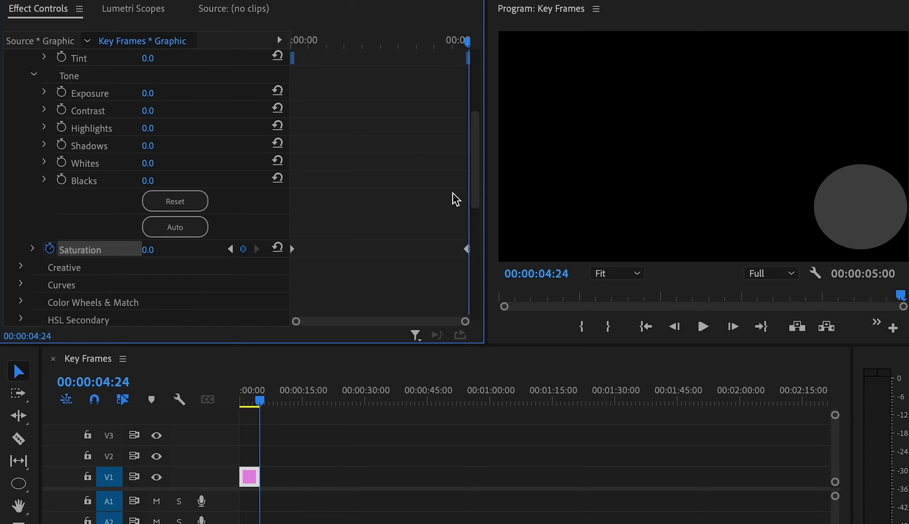
{"action": "left_click", "coordinate": [230, 249]}
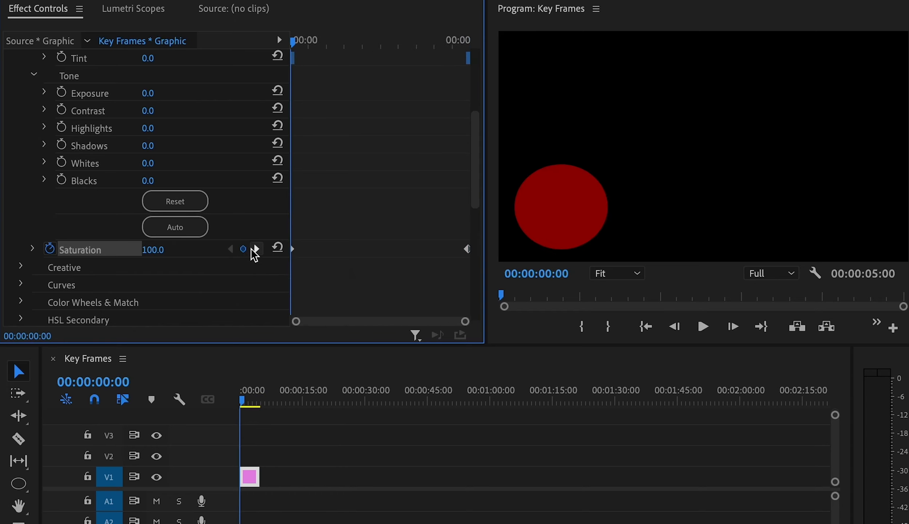